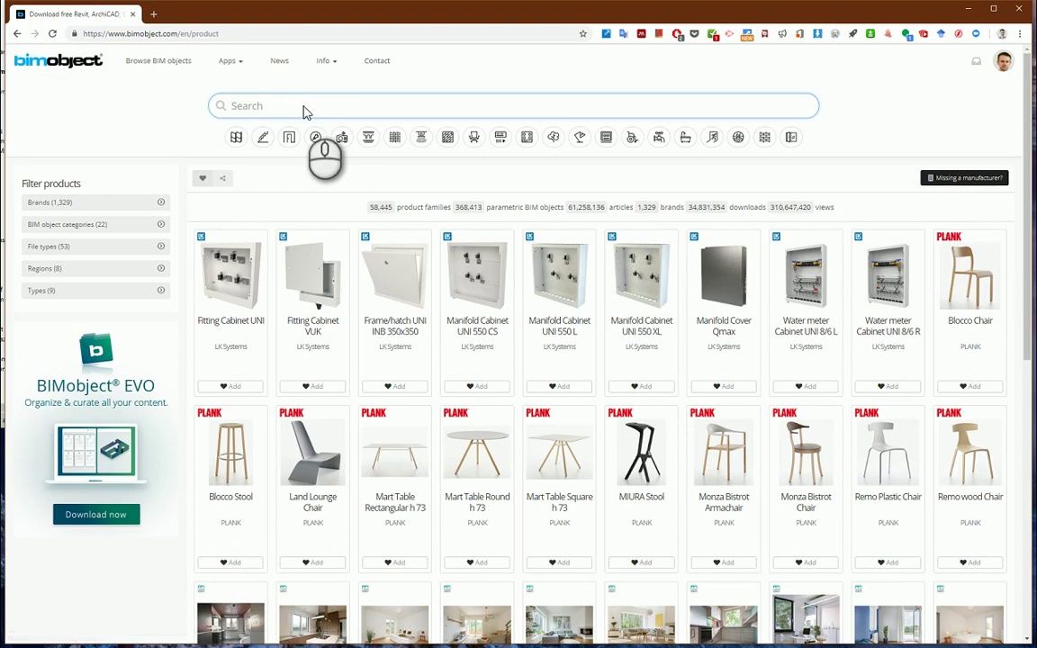
Step: Search BIMobject for 'roof' and filter to the Construction: Roof category
{"action": "left_click", "coordinate": [305, 105]}
{"action": "type", "text": "ro"}
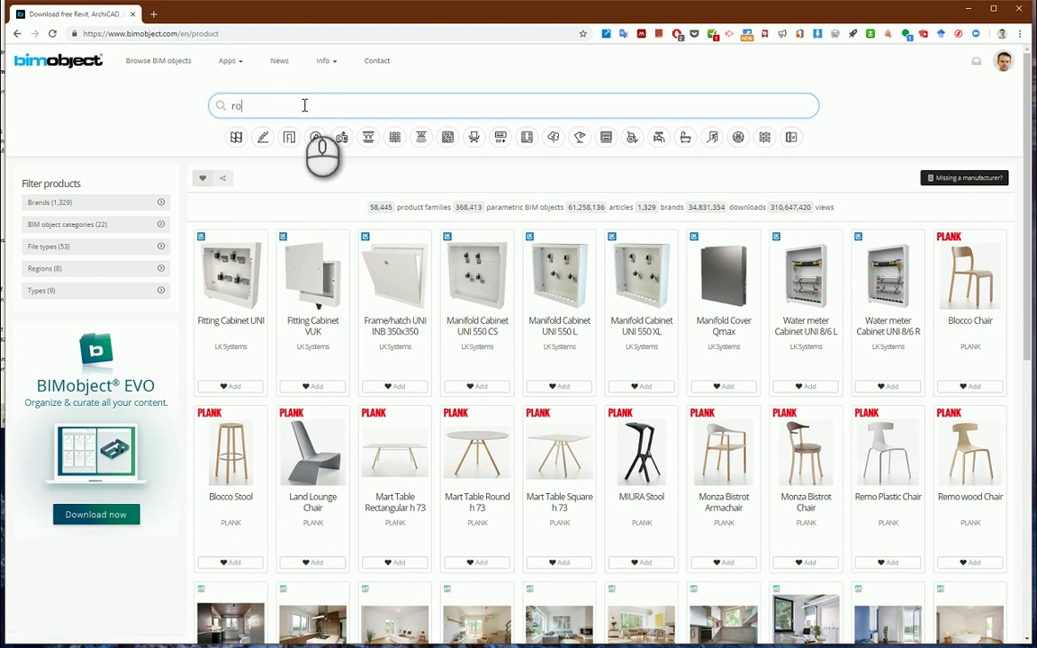
{"action": "type", "text": "of"}
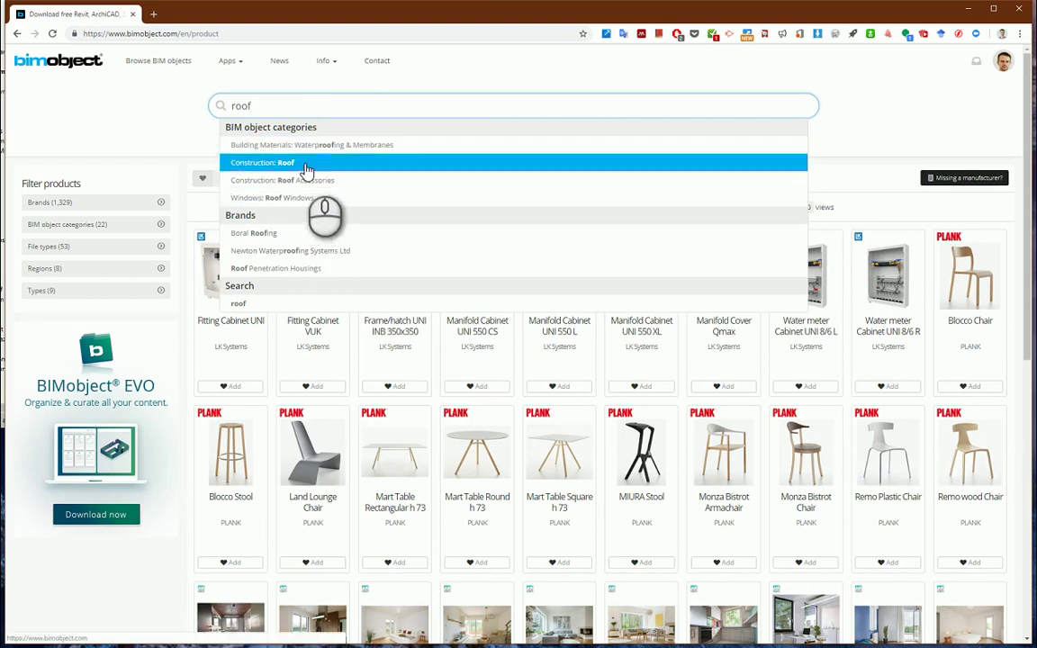
{"action": "left_click", "coordinate": [258, 171]}
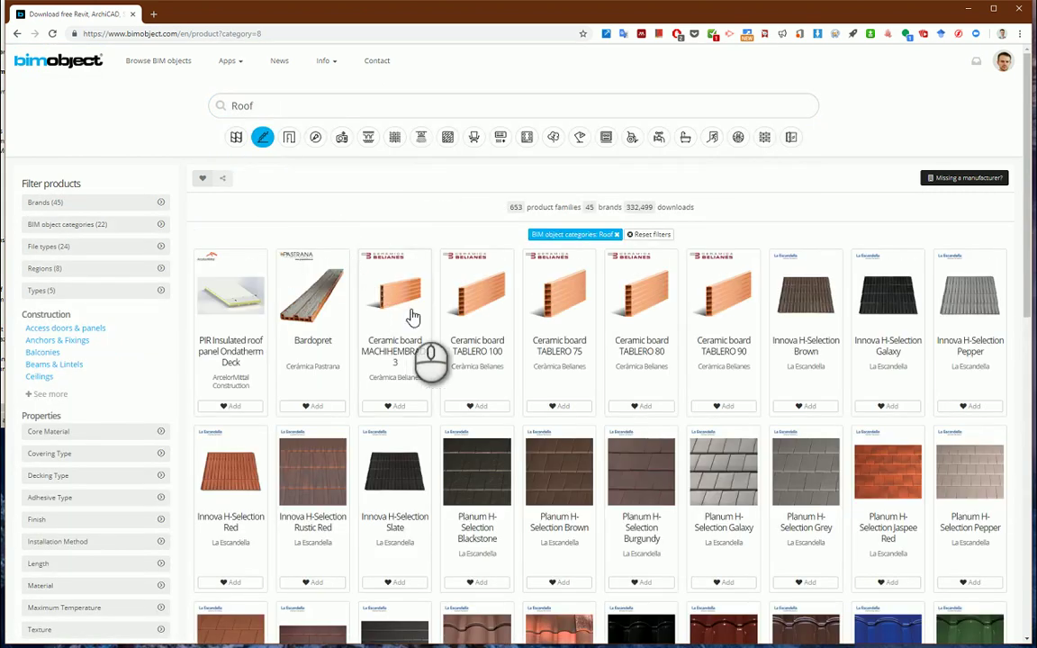
Step: Scroll the roof product results down to the TECTUM PRO rows
{"action": "scroll", "coordinate": [487, 342], "scroll_direction": "down", "scroll_amount": 7}
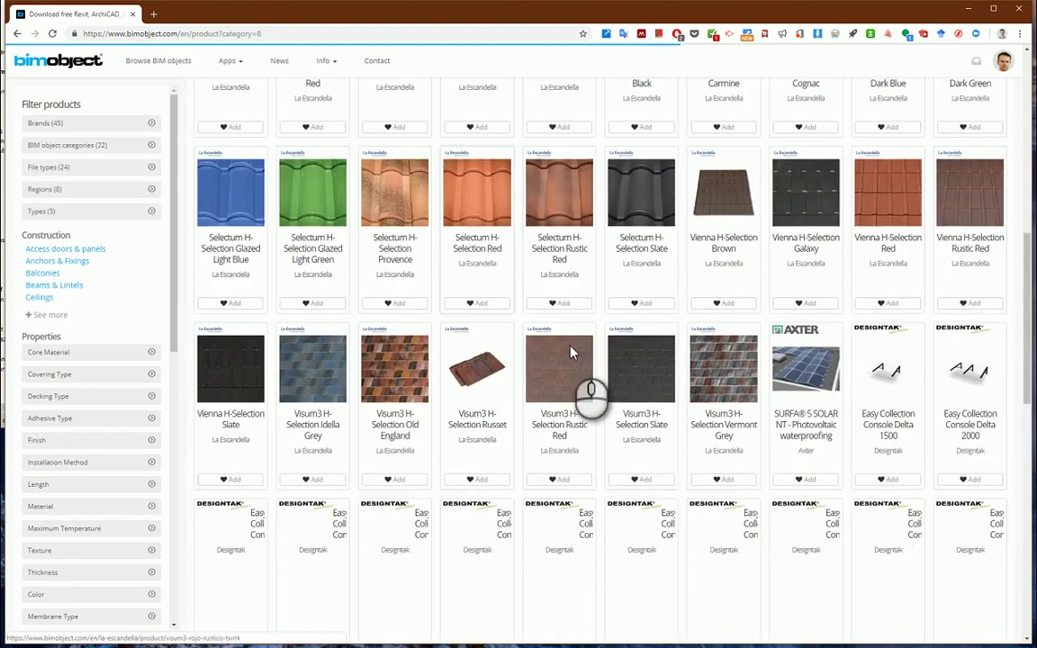
{"action": "scroll", "coordinate": [570, 351], "scroll_direction": "down", "scroll_amount": 5}
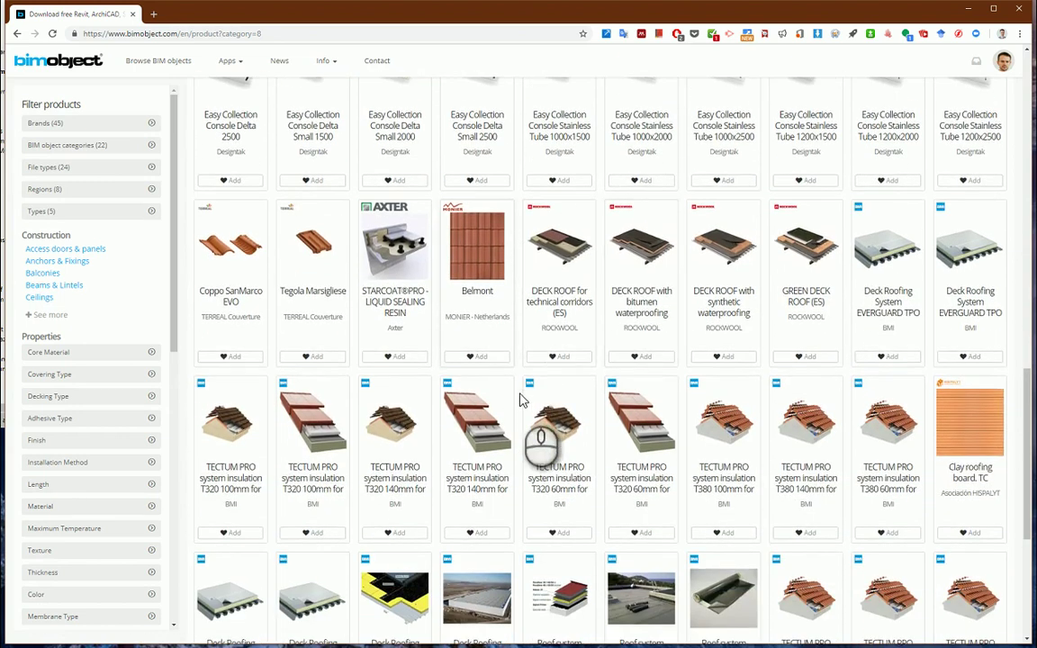
{"action": "scroll", "coordinate": [563, 414], "scroll_direction": "down", "scroll_amount": 2}
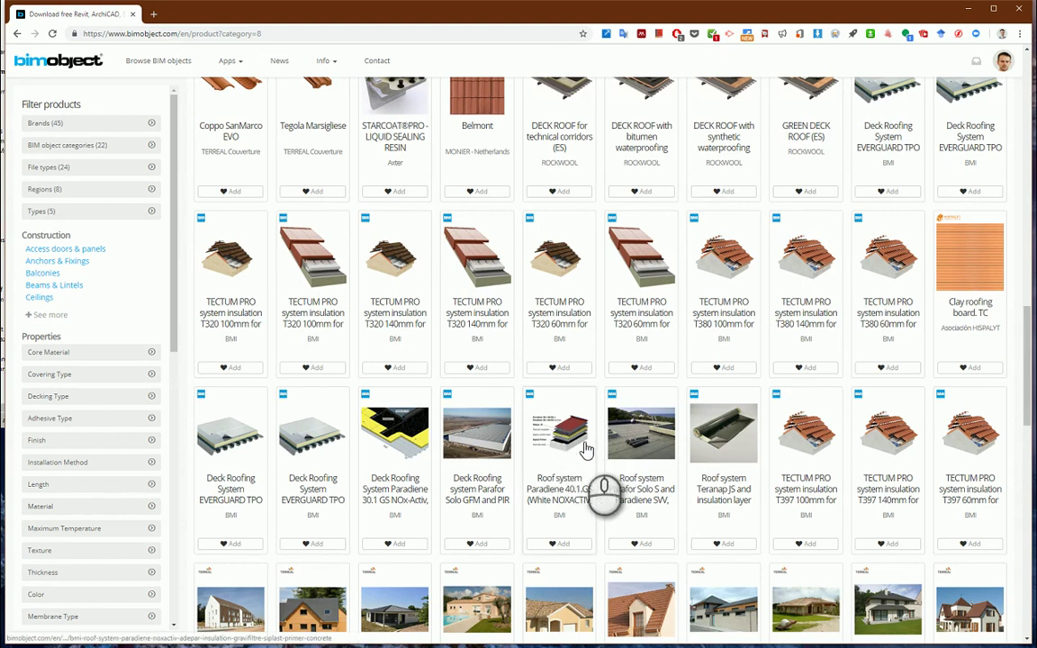
{"action": "scroll", "coordinate": [588, 446], "scroll_direction": "down", "scroll_amount": 4}
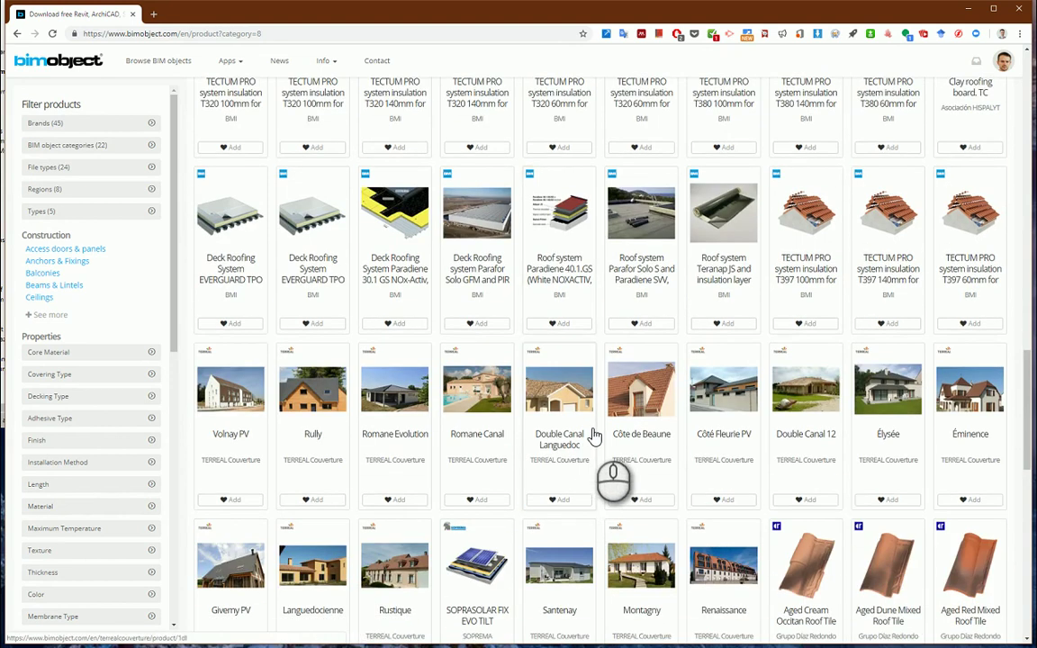
{"action": "scroll", "coordinate": [589, 436], "scroll_direction": "down", "scroll_amount": 5}
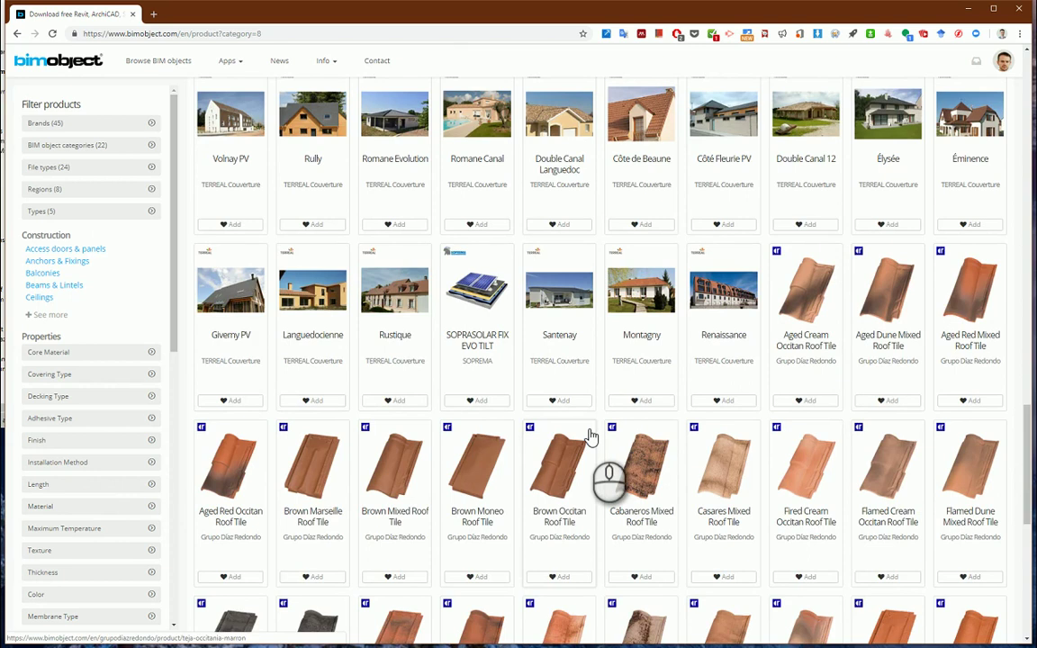
{"action": "scroll", "coordinate": [594, 437], "scroll_direction": "down", "scroll_amount": 9}
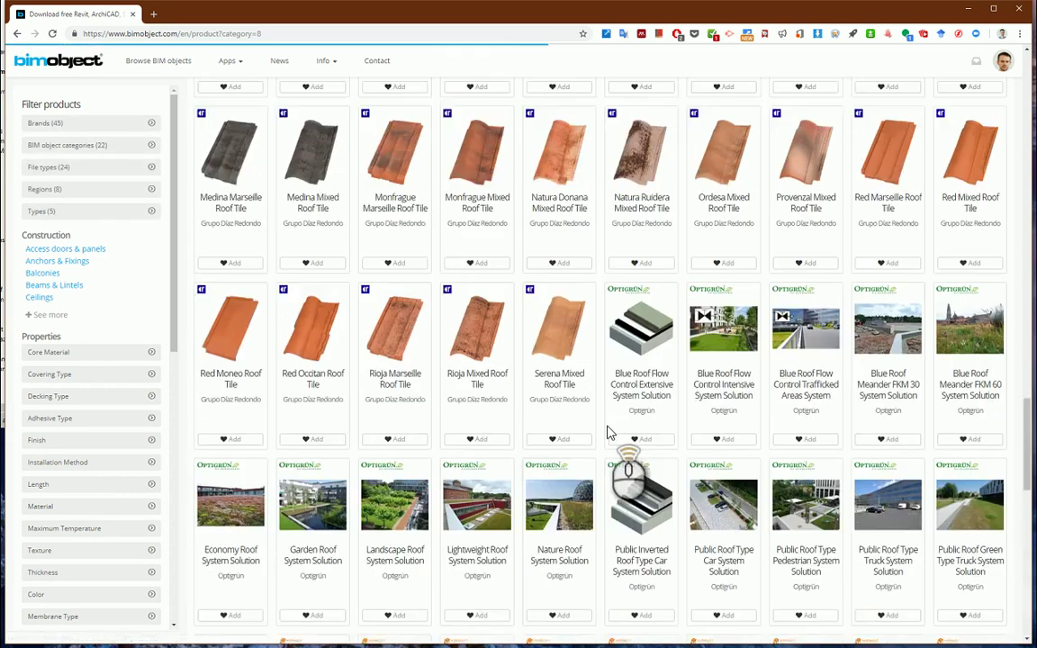
{"action": "scroll", "coordinate": [609, 433], "scroll_direction": "up", "scroll_amount": 20}
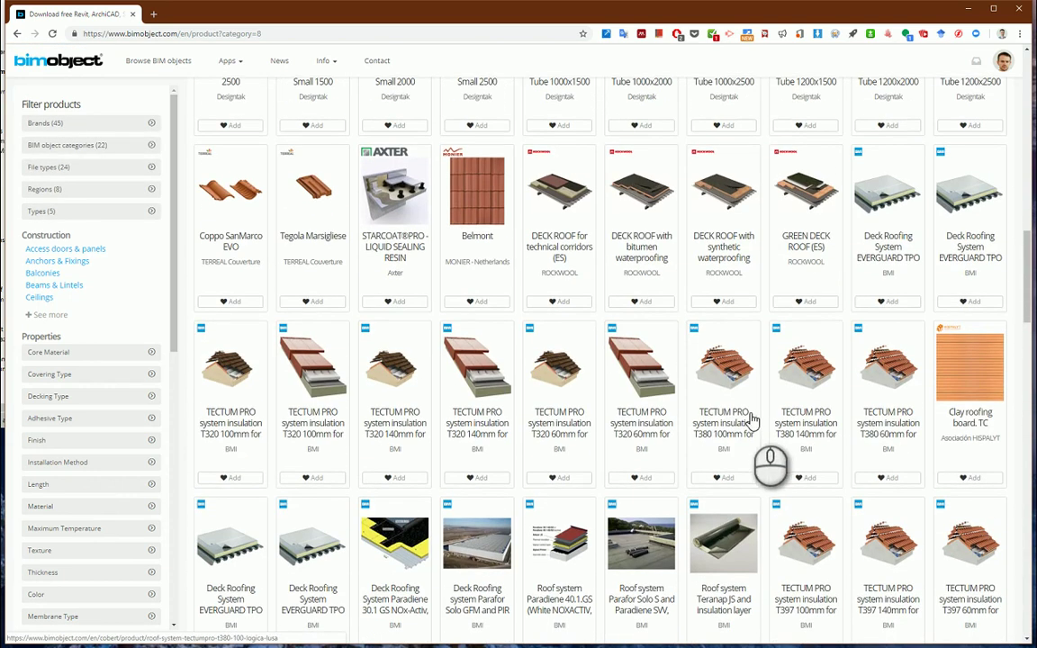
Step: Open the TECTUM PRO T380 100mm product page and review its Links, Related, Classification and Region tabs
{"action": "left_click", "coordinate": [719, 376]}
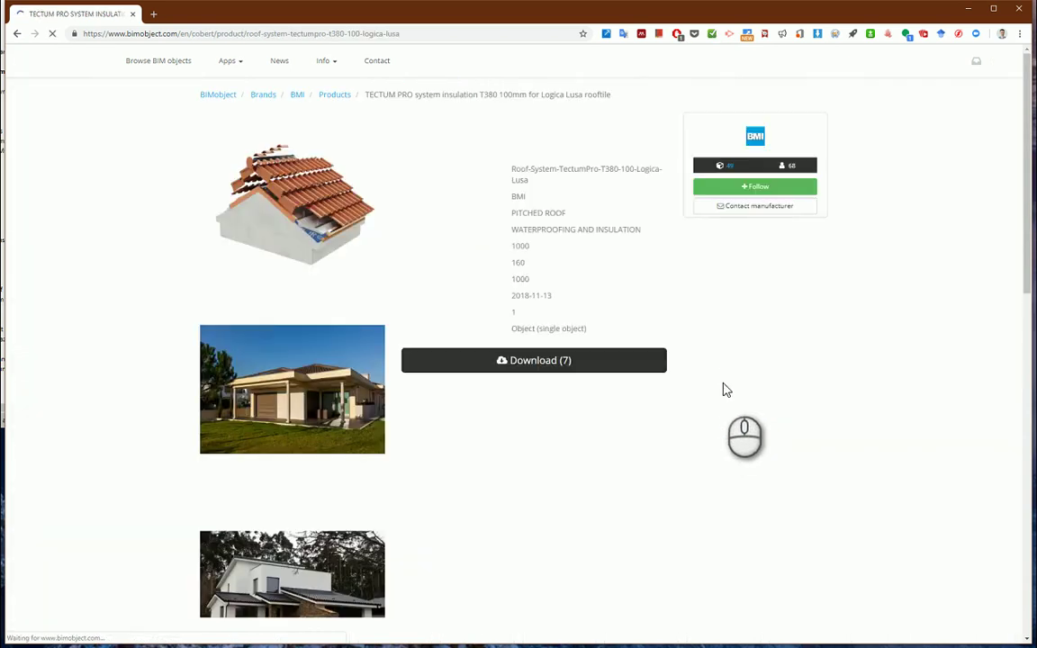
{"action": "scroll", "coordinate": [359, 340], "scroll_direction": "down", "scroll_amount": 3}
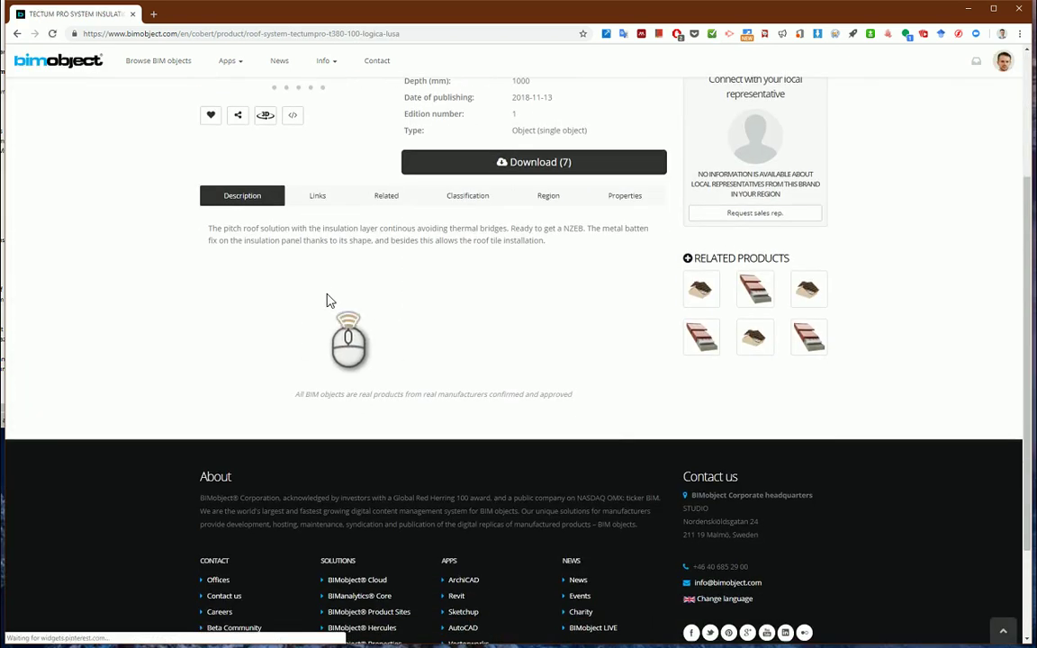
{"action": "scroll", "coordinate": [328, 350], "scroll_direction": "up", "scroll_amount": 2}
{"action": "left_click", "coordinate": [323, 329]}
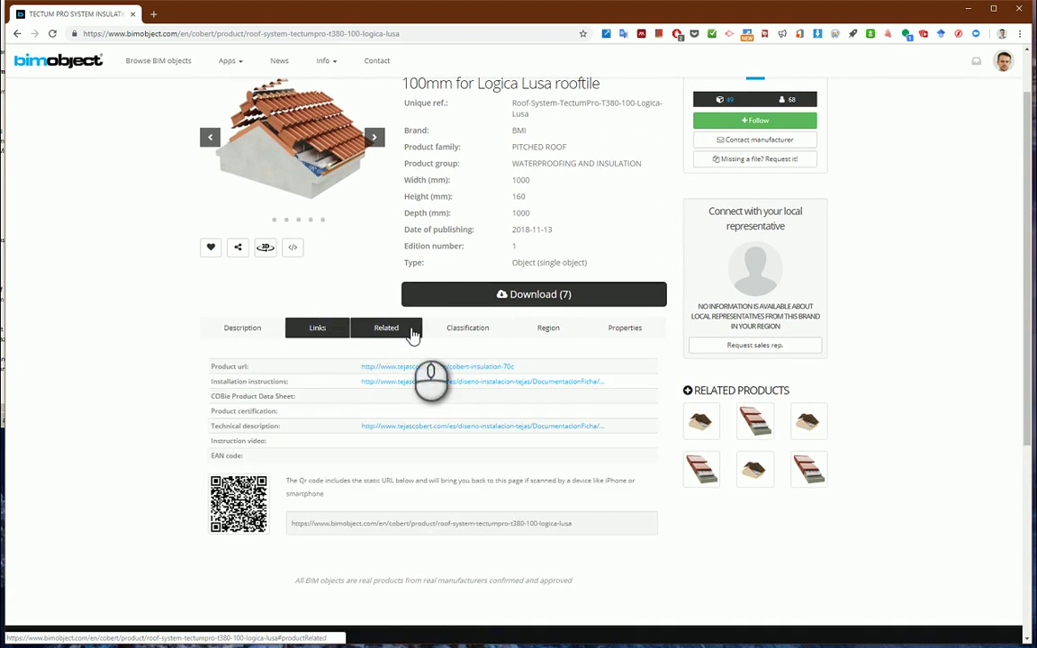
{"action": "left_click", "coordinate": [407, 328]}
{"action": "left_click", "coordinate": [468, 332]}
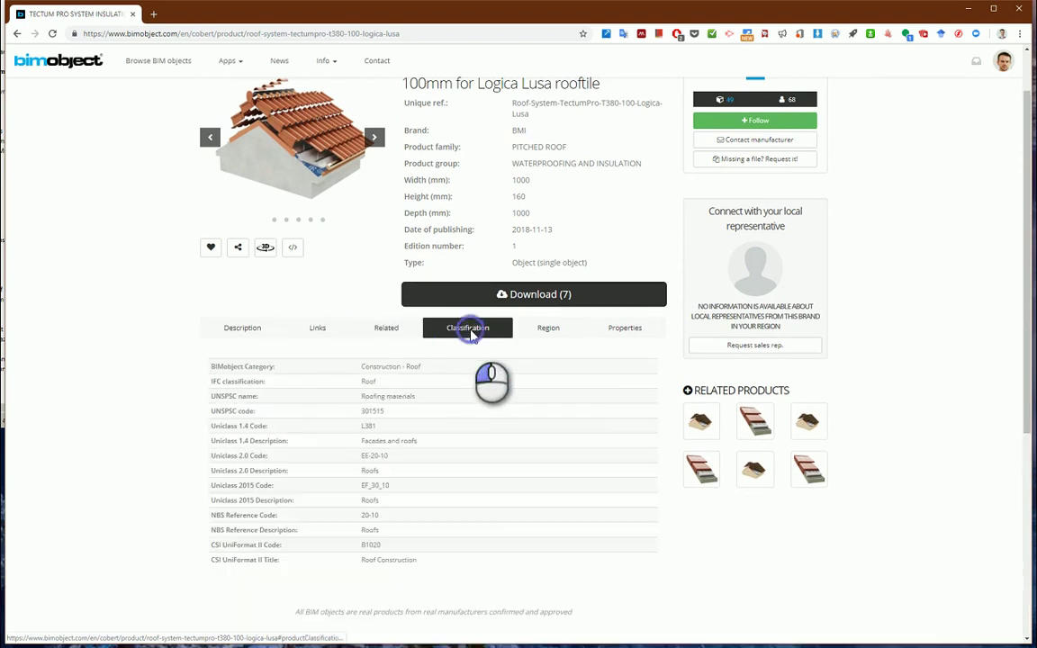
{"action": "left_click", "coordinate": [544, 333]}
{"action": "left_click", "coordinate": [243, 328]}
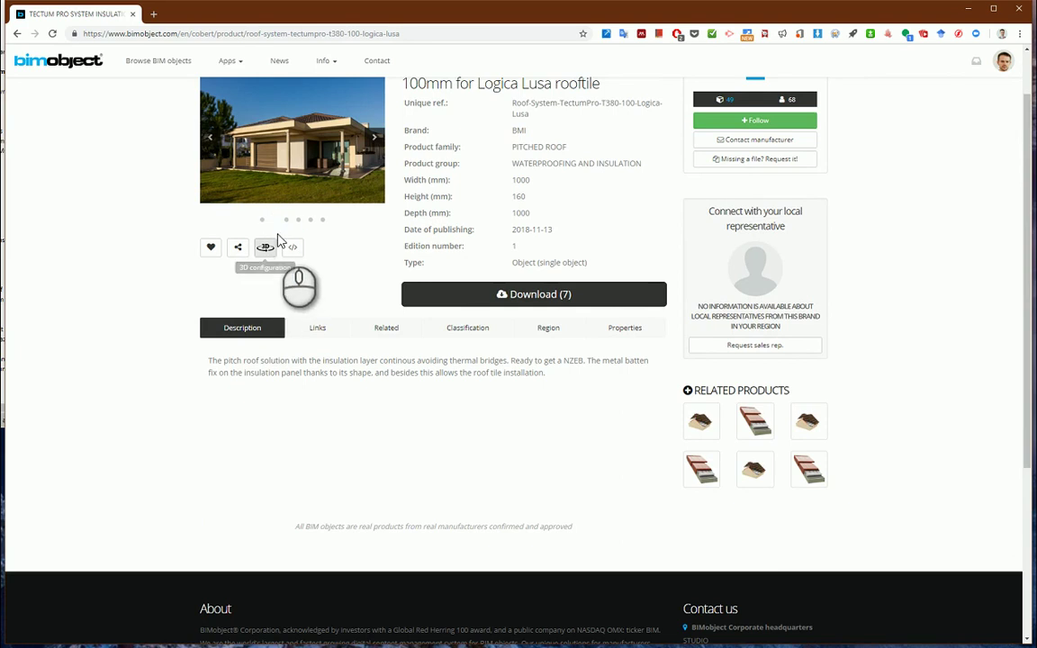
Step: Browse the product photos and rotate the roof panel in the 3D viewer
{"action": "left_click", "coordinate": [377, 137]}
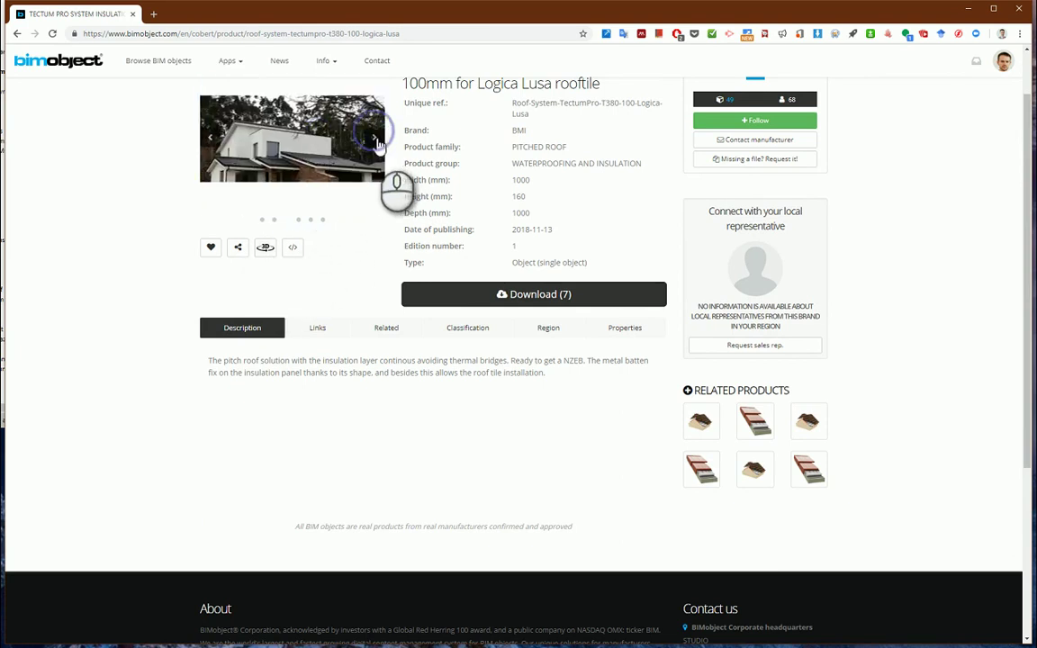
{"action": "left_click", "coordinate": [376, 137]}
{"action": "left_click", "coordinate": [376, 139]}
{"action": "left_click", "coordinate": [376, 140]}
{"action": "left_click", "coordinate": [377, 140]}
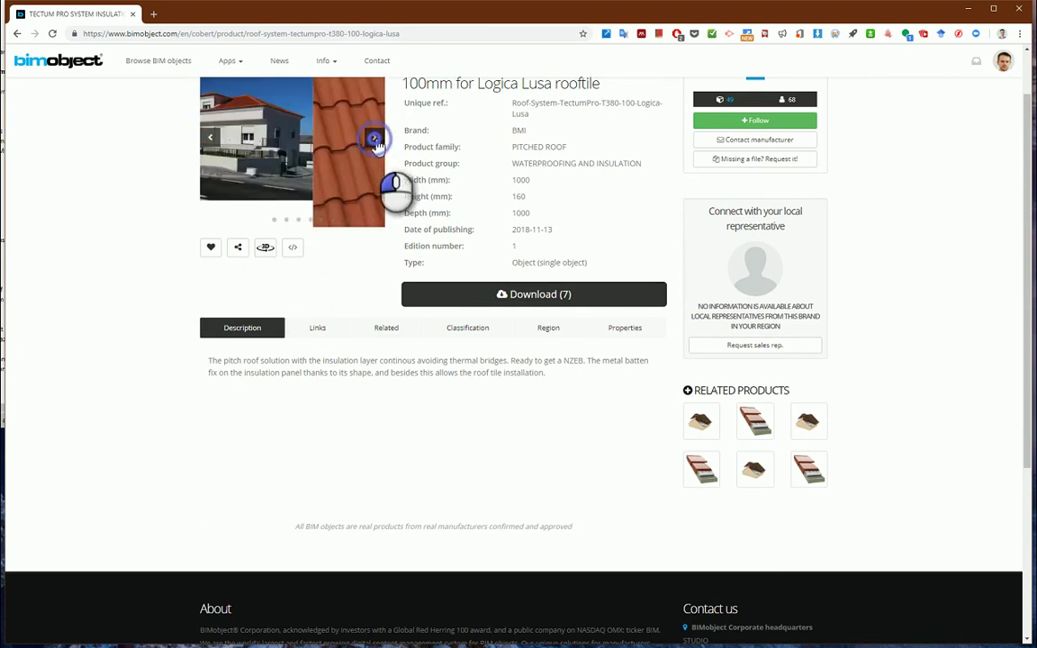
{"action": "left_click", "coordinate": [265, 253]}
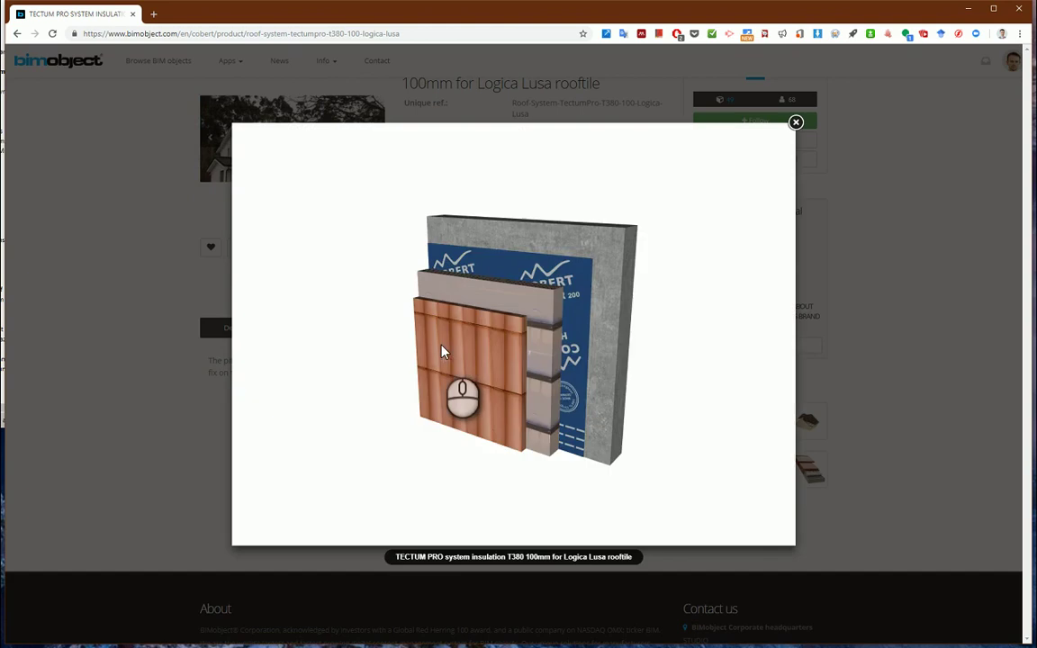
{"action": "mouse_move", "coordinate": [625, 297]}
{"action": "left_mouse_down"}
{"action": "mouse_move", "coordinate": [491, 359]}
{"action": "mouse_move", "coordinate": [584, 271]}
{"action": "mouse_move", "coordinate": [620, 272]}
{"action": "mouse_move", "coordinate": [597, 299]}
{"action": "mouse_move", "coordinate": [621, 326]}
{"action": "mouse_move", "coordinate": [616, 359]}
{"action": "mouse_move", "coordinate": [648, 308]}
{"action": "mouse_move", "coordinate": [611, 290]}
{"action": "mouse_move", "coordinate": [516, 291]}
{"action": "mouse_move", "coordinate": [601, 267]}
{"action": "mouse_move", "coordinate": [613, 343]}
{"action": "mouse_move", "coordinate": [644, 297]}
{"action": "mouse_move", "coordinate": [616, 296]}
{"action": "mouse_move", "coordinate": [621, 290]}
{"action": "left_mouse_up"}
Step: Download the Revit file ending in _INT.rvt from the product's Downloads list
{"action": "left_click", "coordinate": [796, 123]}
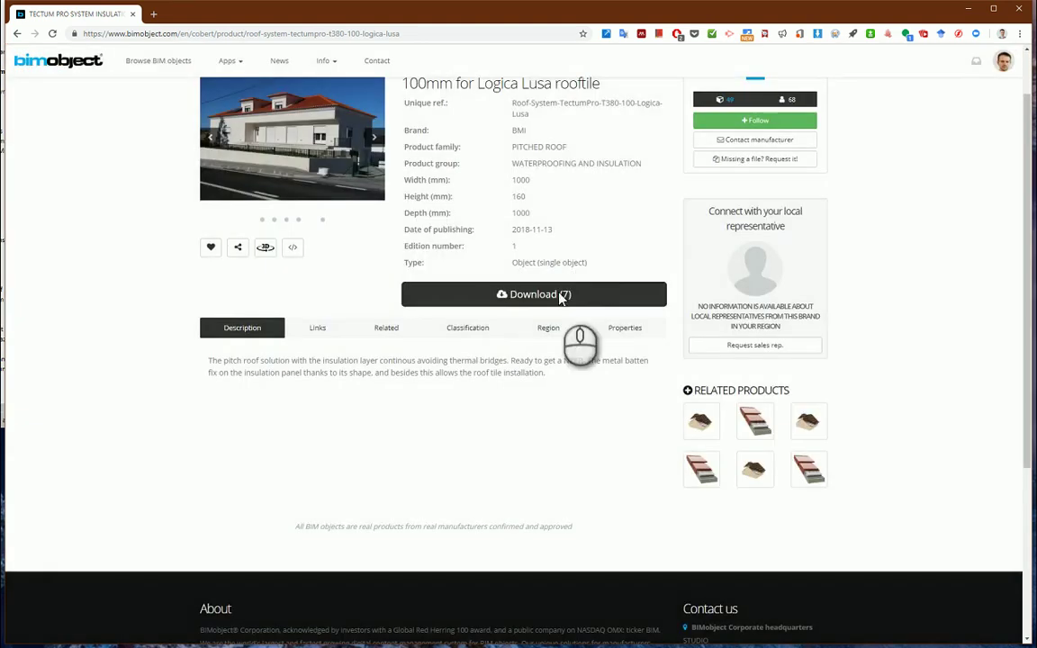
{"action": "left_click", "coordinate": [568, 296]}
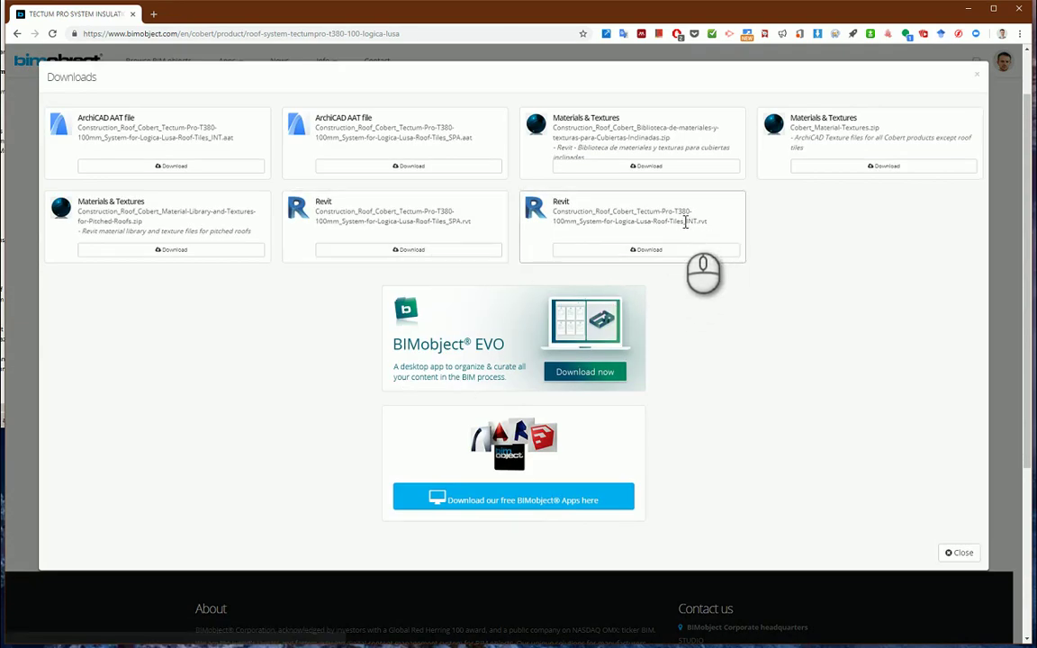
{"action": "left_click_drag", "start_coordinate": [686, 220], "coordinate": [708, 221]}
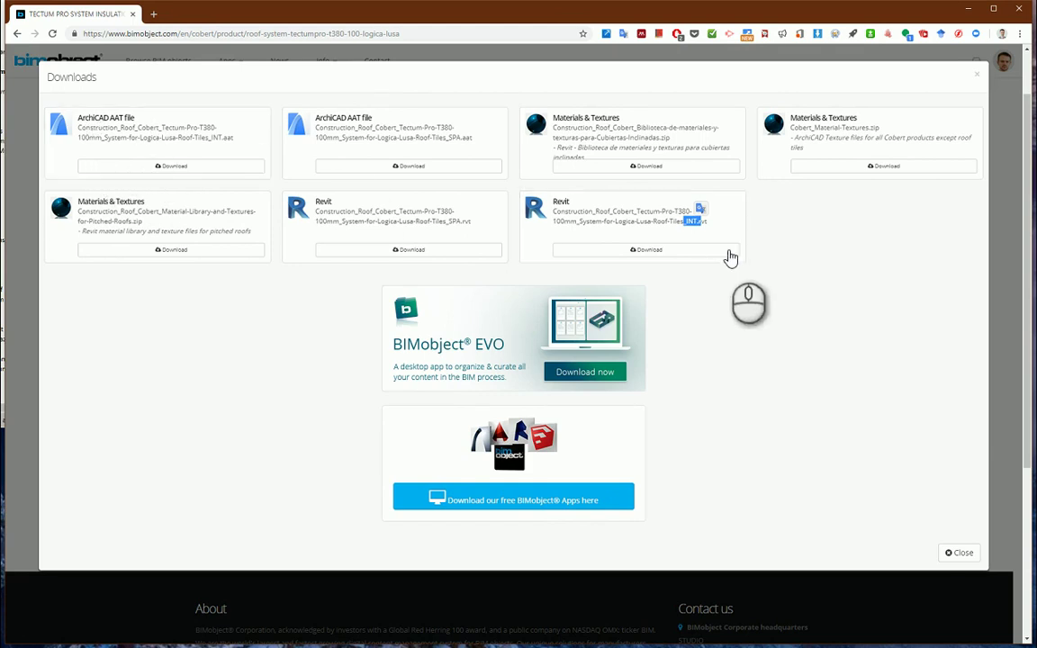
{"action": "left_click", "coordinate": [689, 256]}
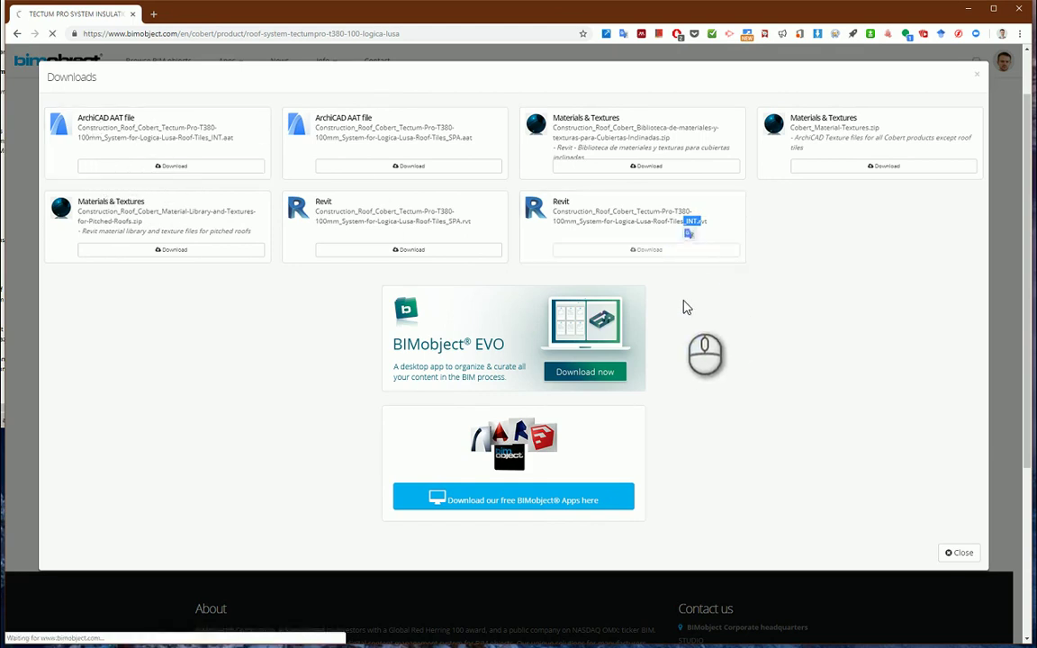
Step: Open the downloaded Cobert roof project and select the roof in the sheet viewport
{"action": "left_click", "coordinate": [63, 631]}
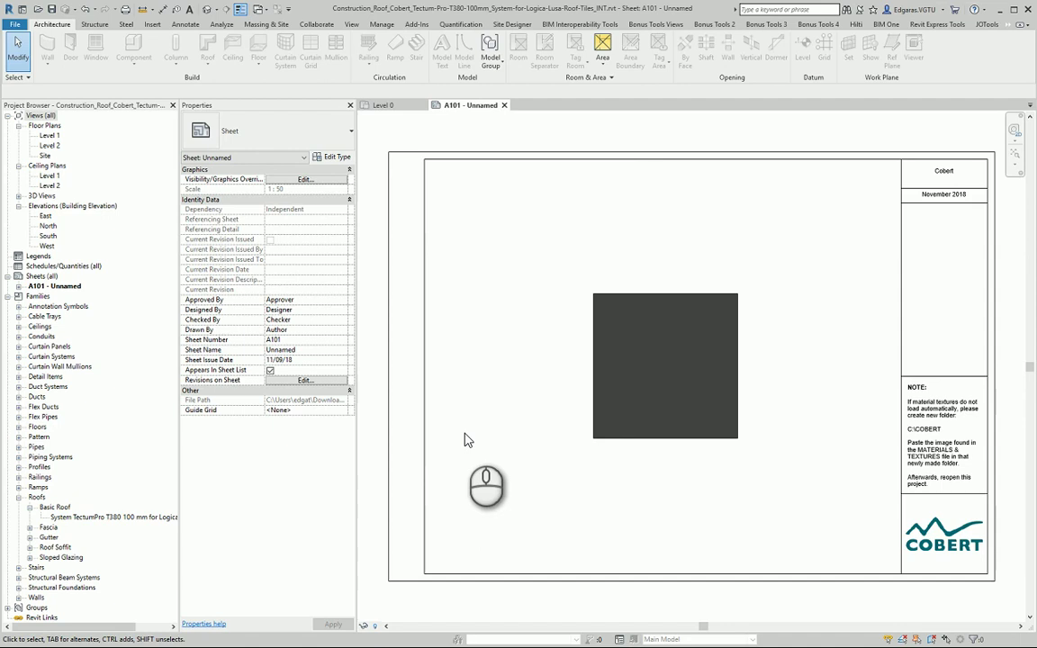
{"action": "double_click", "coordinate": [643, 430]}
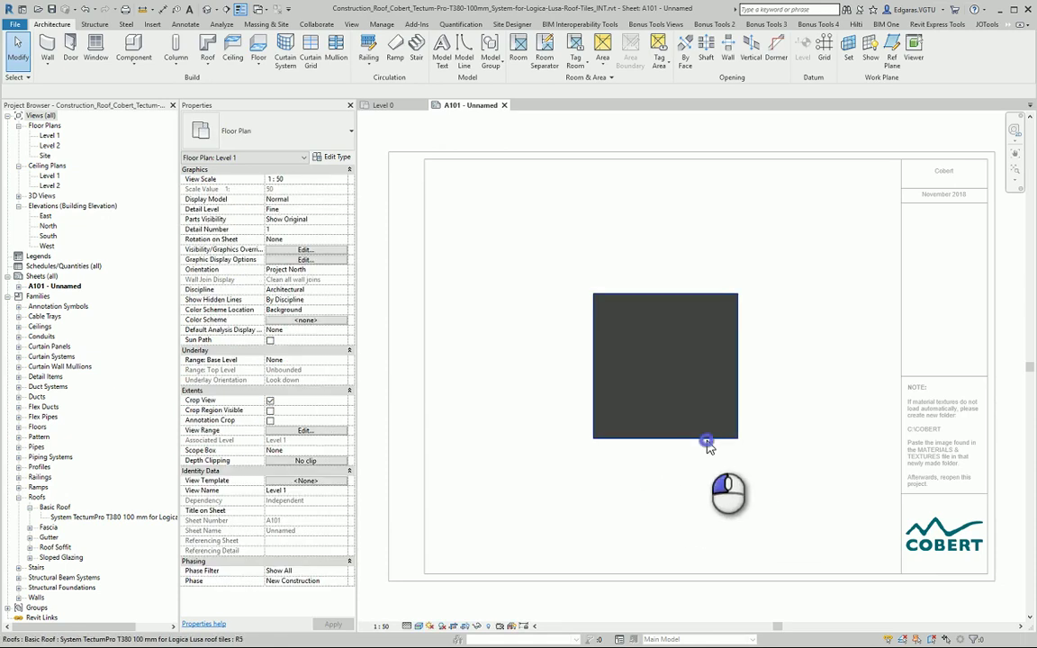
{"action": "left_click", "coordinate": [707, 443]}
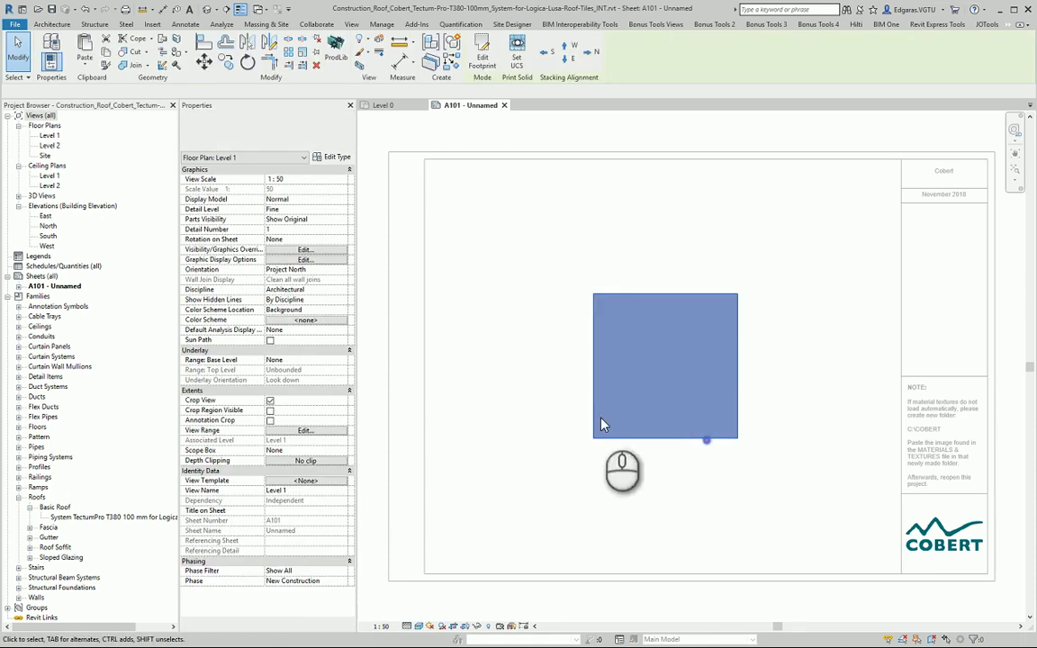
Step: Inspect the TectumPro T380 type properties and layer structure without changing anything
{"action": "left_click", "coordinate": [339, 159]}
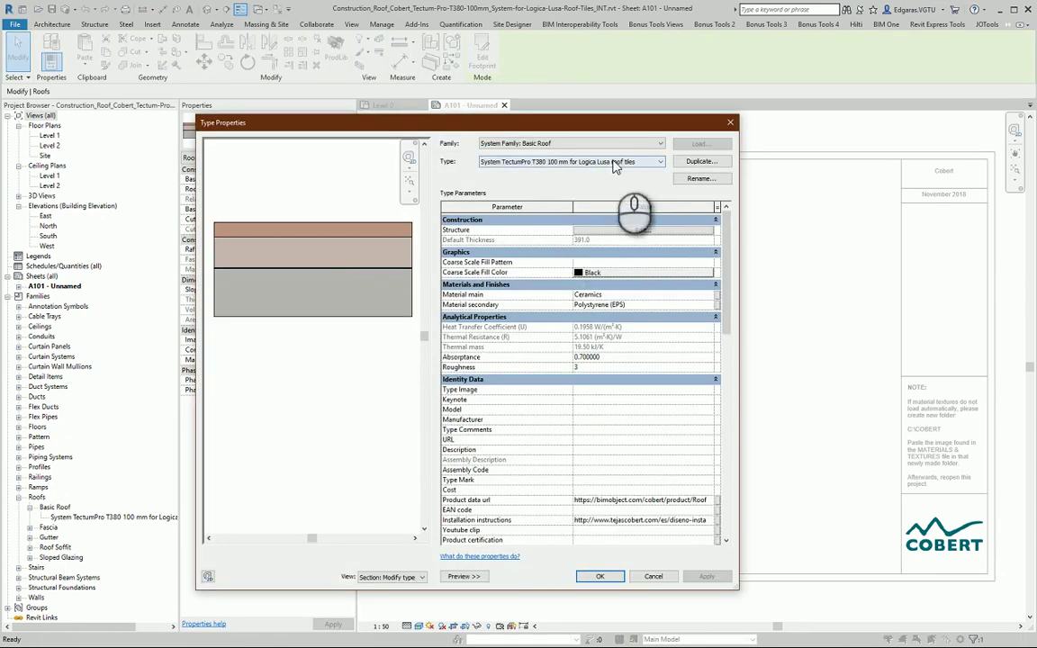
{"action": "left_click", "coordinate": [642, 230]}
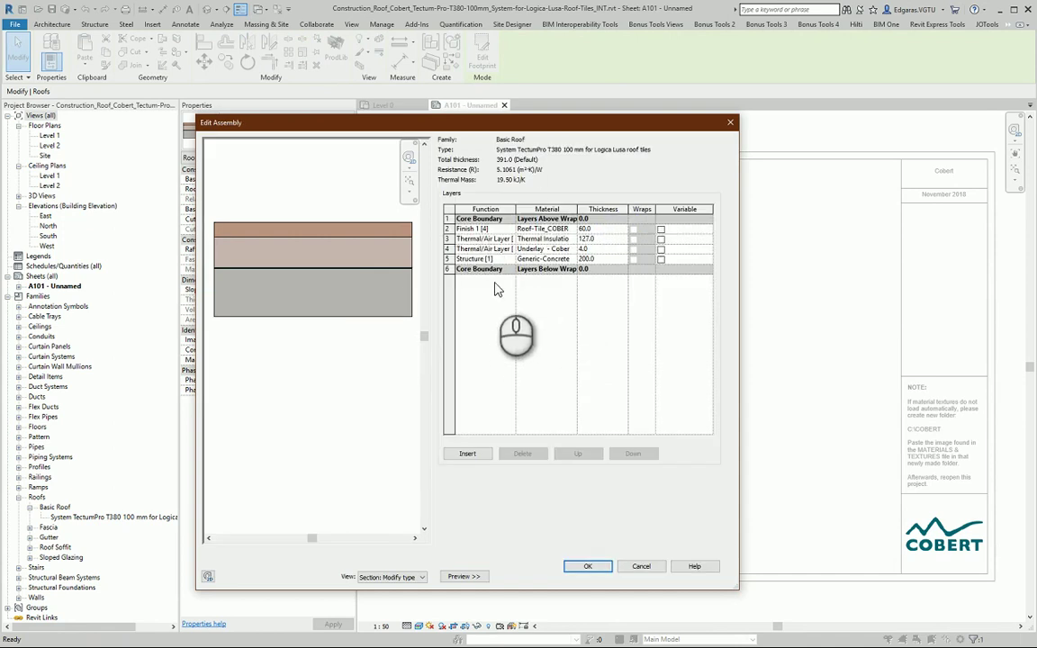
{"action": "left_click_drag", "start_coordinate": [581, 210], "coordinate": [628, 210]}
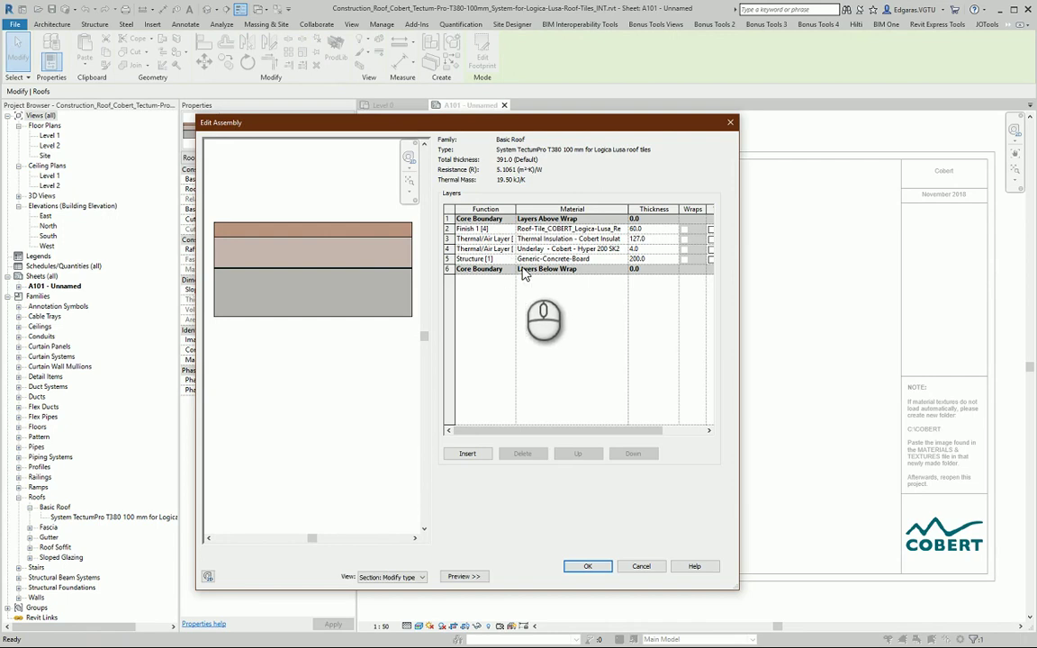
{"action": "left_click", "coordinate": [641, 567]}
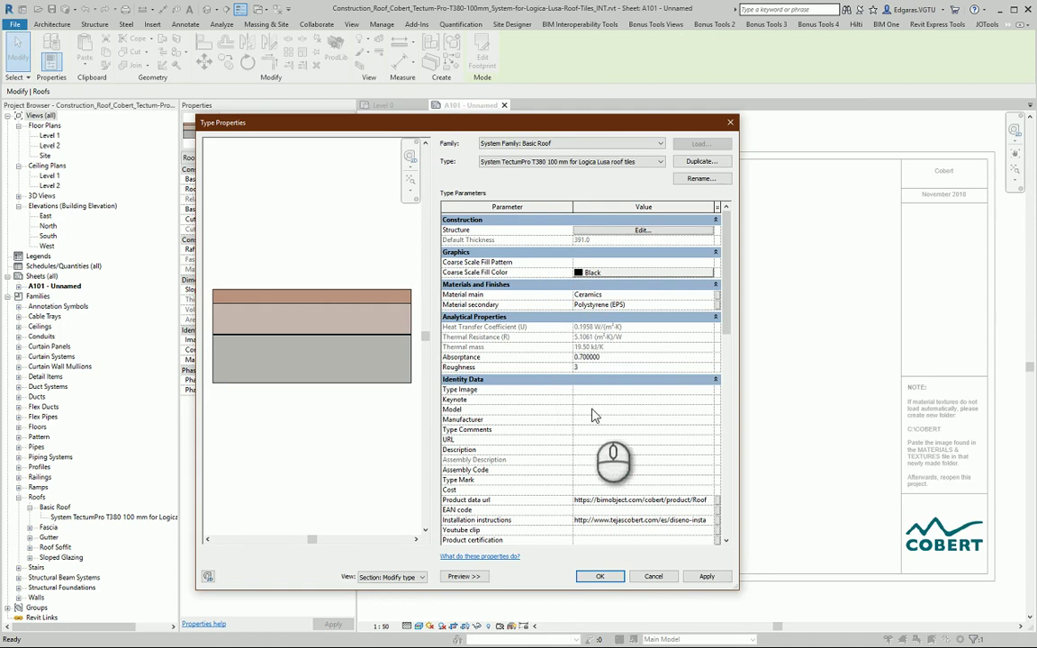
{"action": "scroll", "coordinate": [648, 486], "scroll_direction": "down", "scroll_amount": 10}
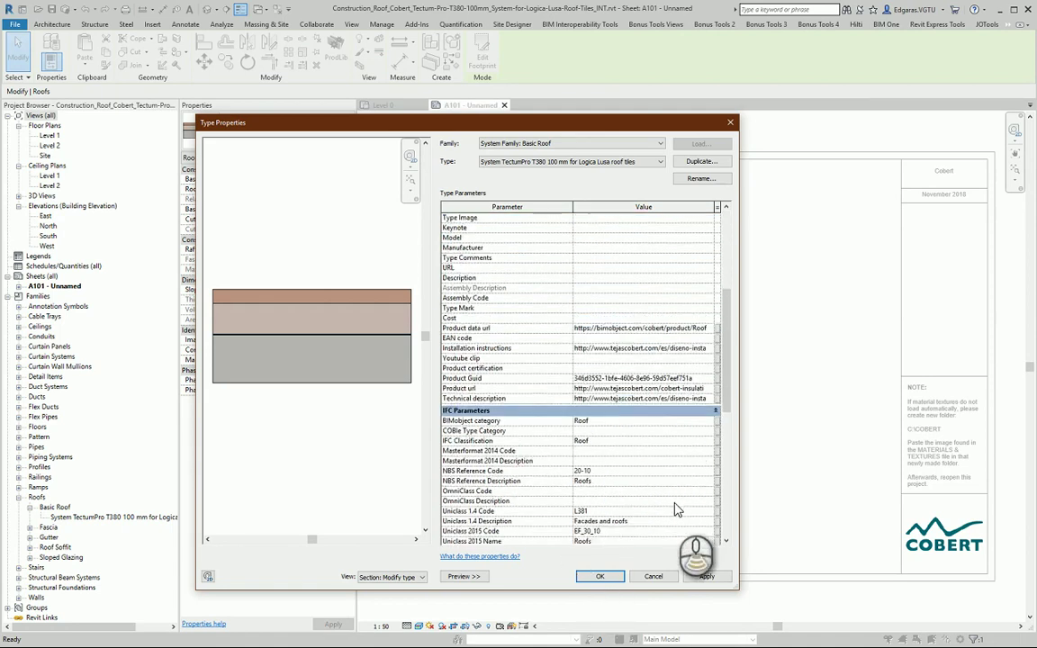
{"action": "left_click", "coordinate": [618, 577]}
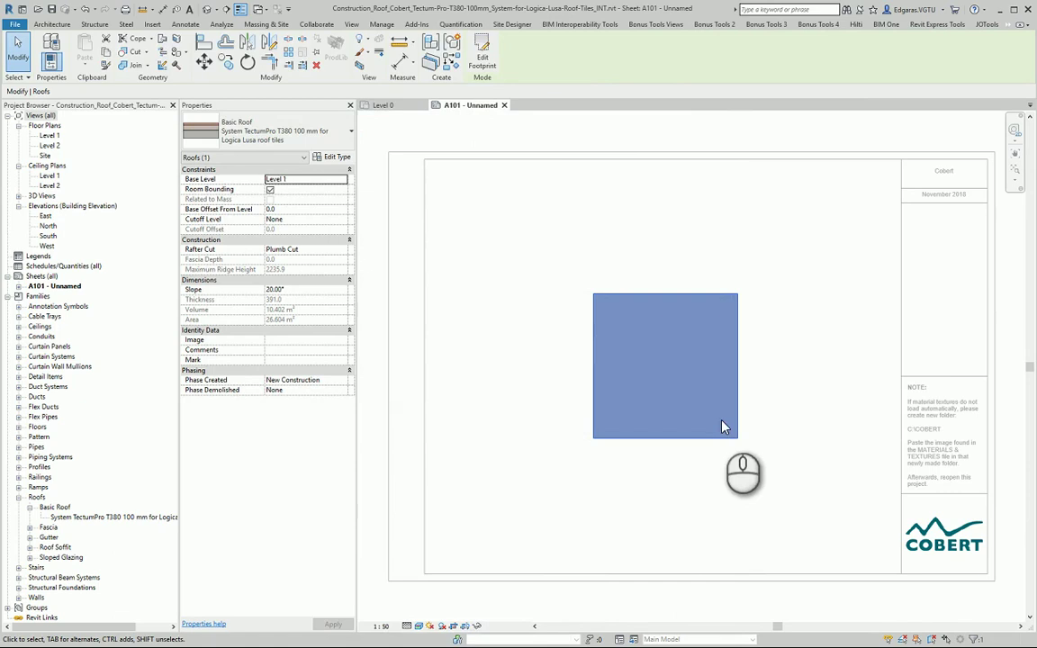
Step: Copy the TectumPro T380 roof and paste it into Project1's Level 0 plan, accepting duplicate types
{"action": "left_click", "coordinate": [729, 445]}
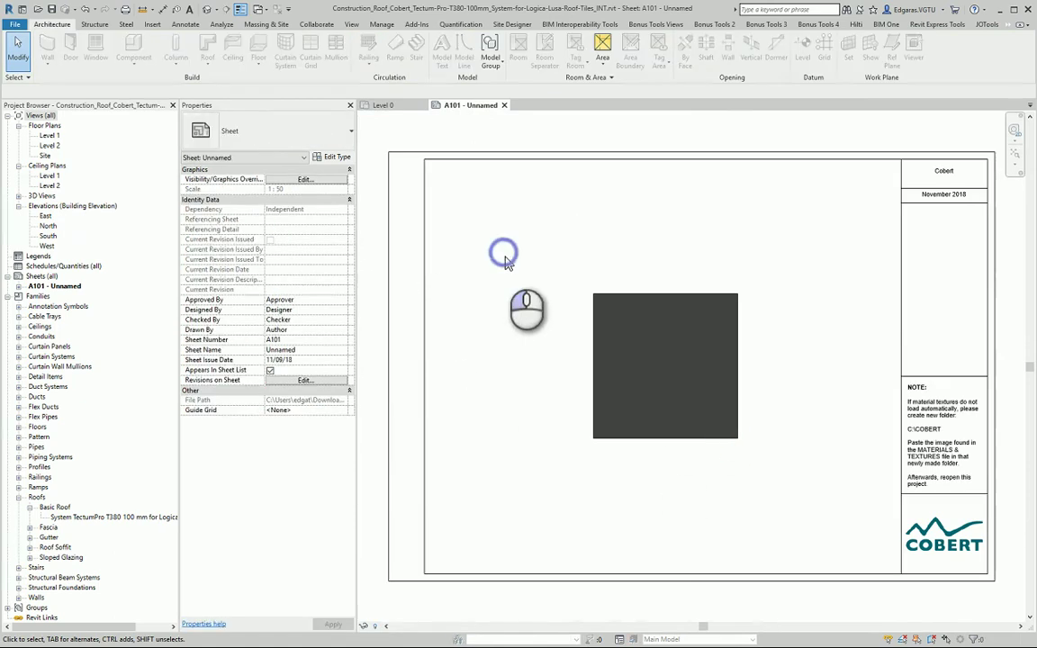
{"action": "left_click", "coordinate": [620, 338]}
{"action": "double_click", "coordinate": [641, 306]}
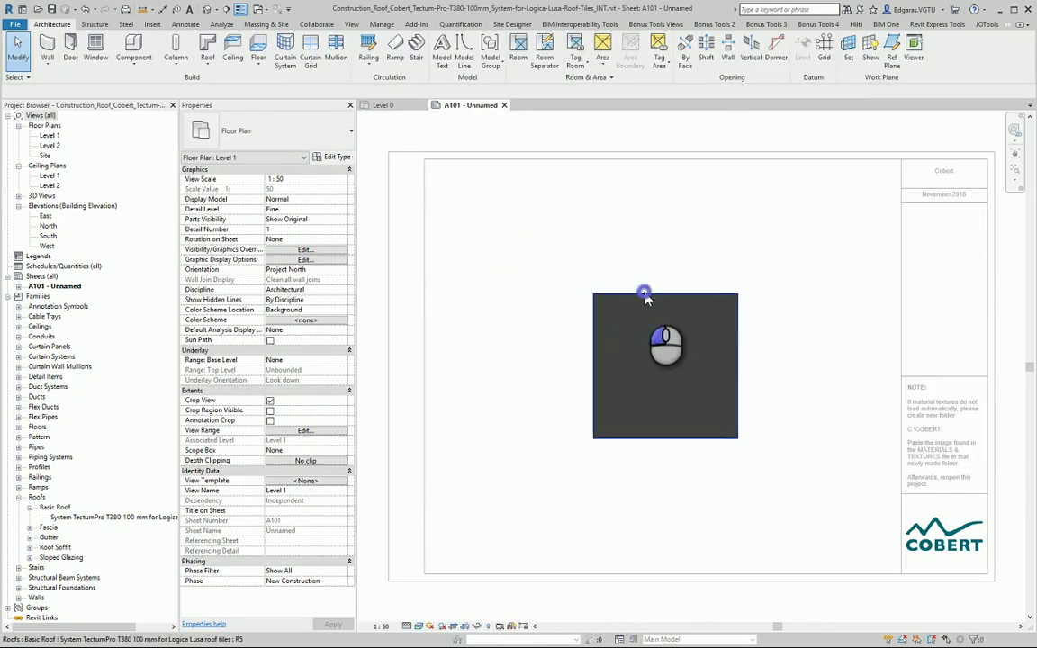
{"action": "left_click", "coordinate": [383, 106]}
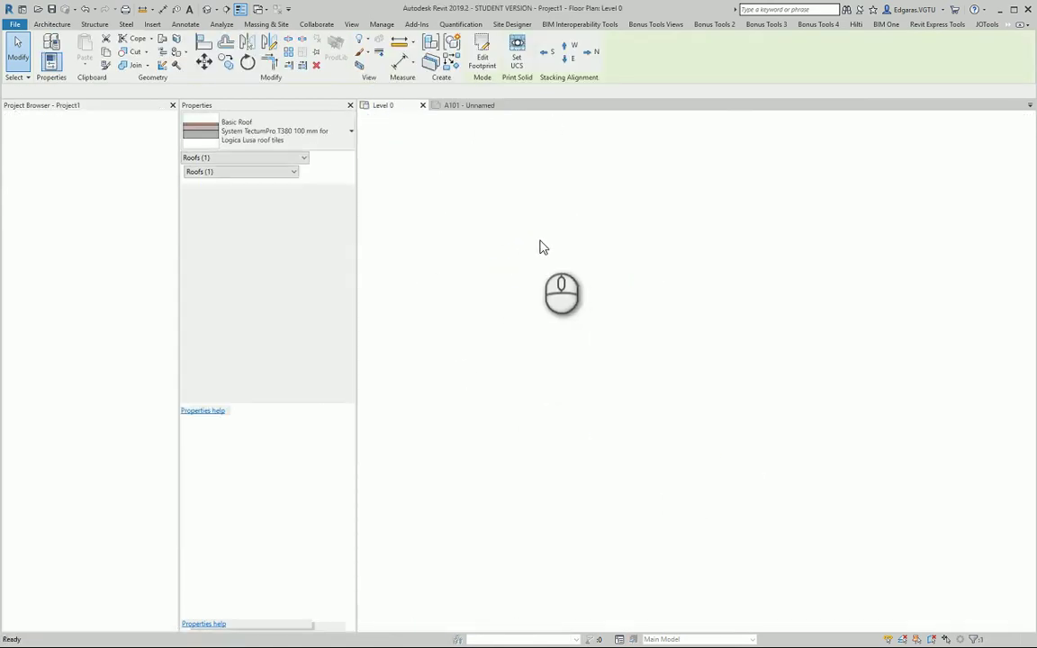
{"action": "key", "text": "ctrl+v"}
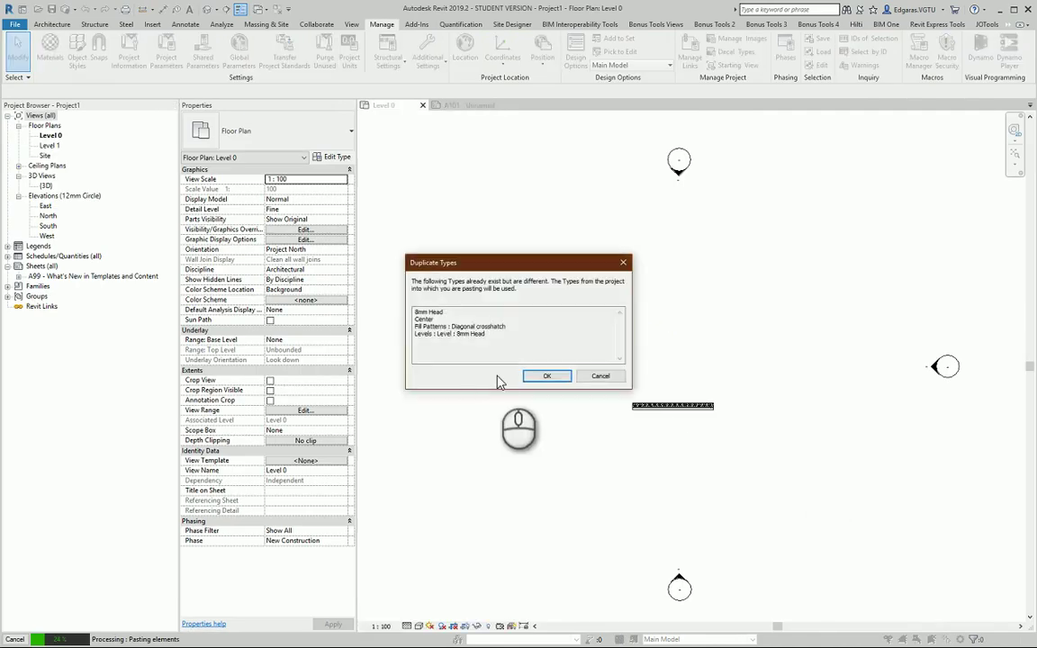
{"action": "left_click", "coordinate": [547, 376]}
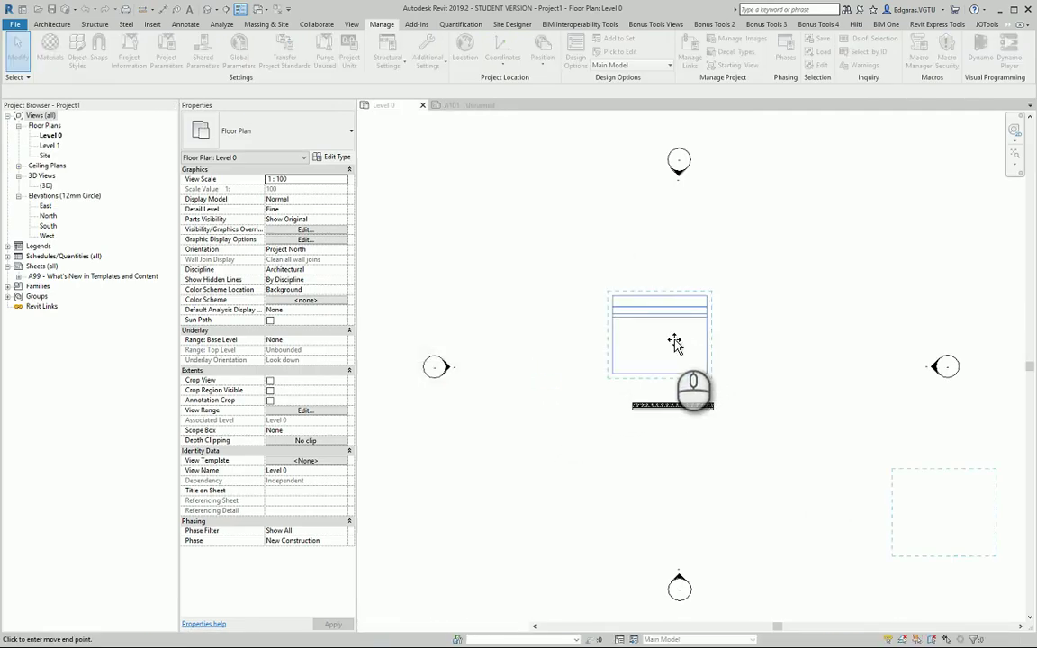
{"action": "left_click", "coordinate": [747, 337]}
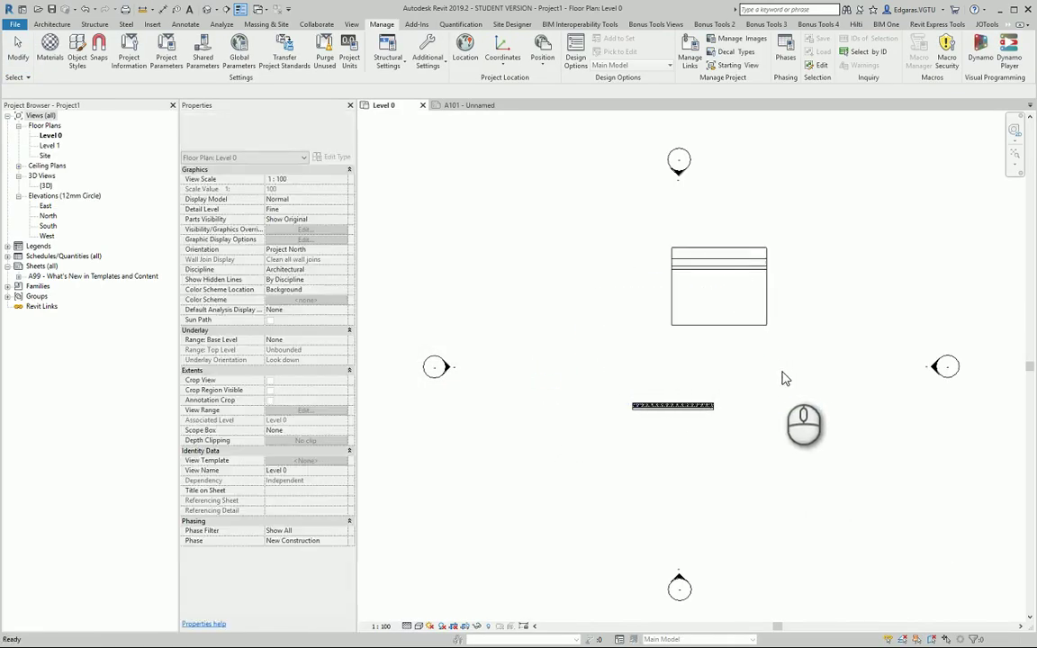
{"action": "left_click", "coordinate": [547, 297]}
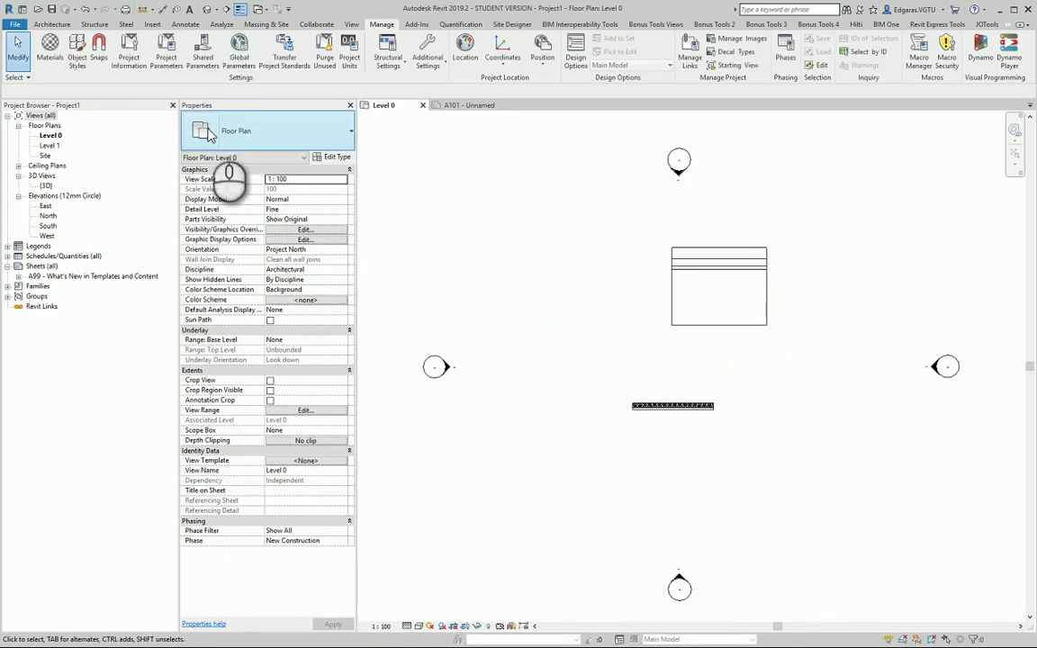
Step: Transfer only Roof Types from the Cobert project into Project1, overwriting duplicates
{"action": "left_click", "coordinate": [285, 54]}
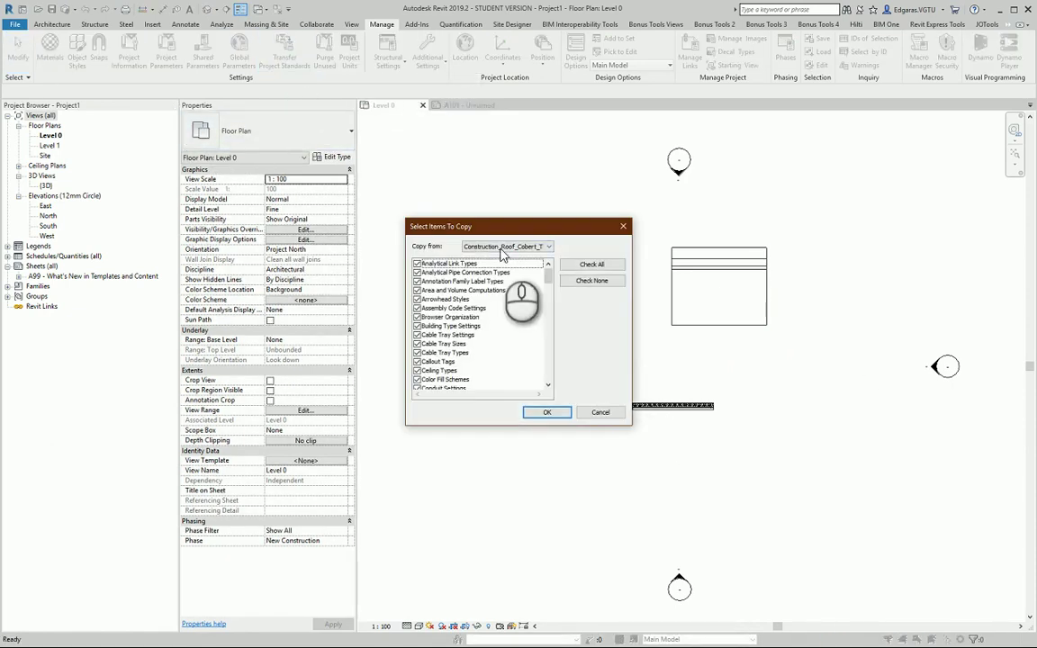
{"action": "left_click", "coordinate": [592, 280]}
{"action": "left_click_drag", "start_coordinate": [550, 281], "coordinate": [565, 368]}
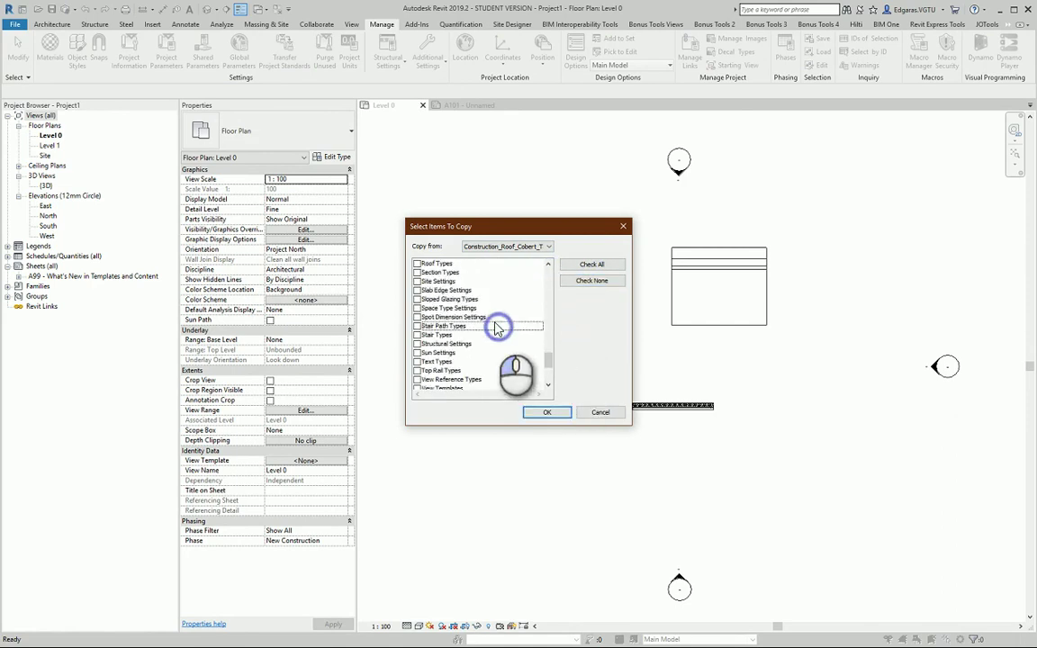
{"action": "scroll", "coordinate": [490, 326], "scroll_direction": "up", "scroll_amount": 3}
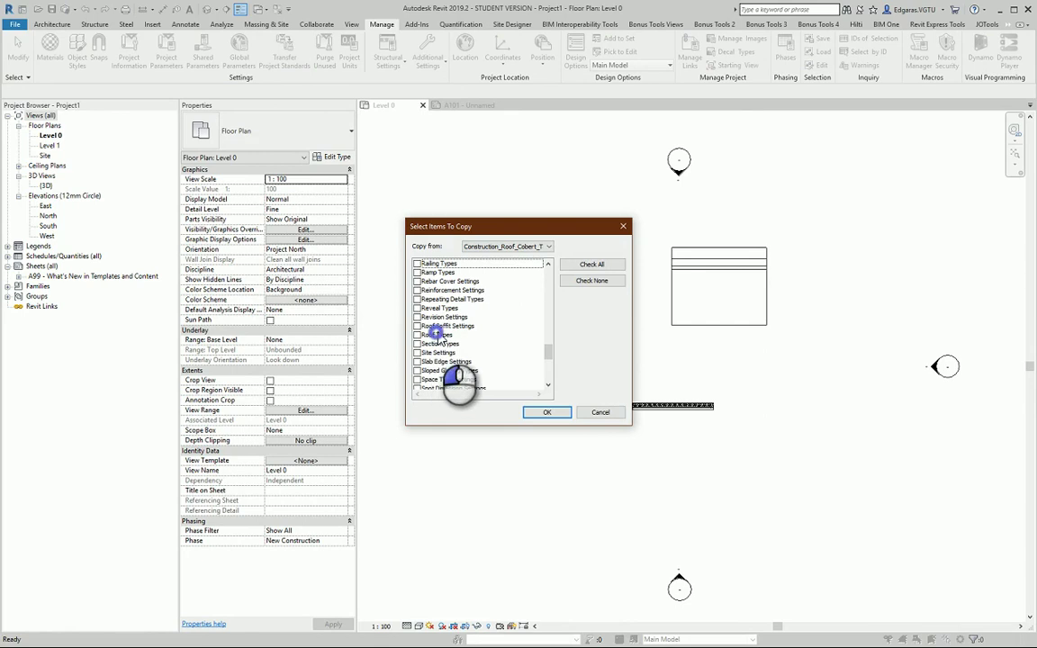
{"action": "left_click", "coordinate": [437, 334]}
{"action": "left_click", "coordinate": [547, 415]}
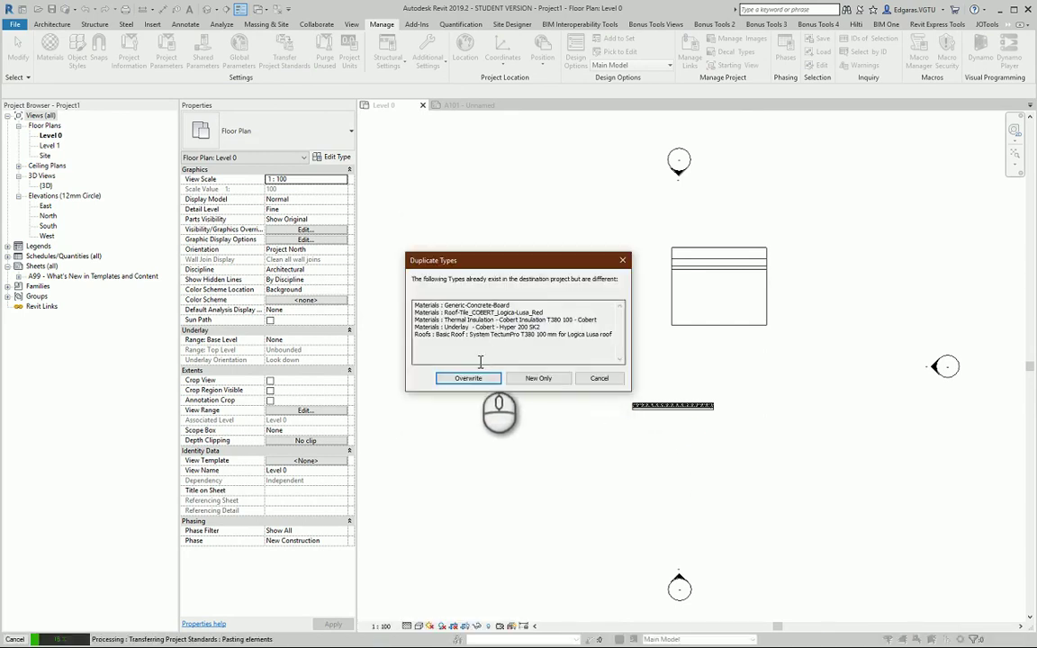
{"action": "left_click", "coordinate": [468, 378]}
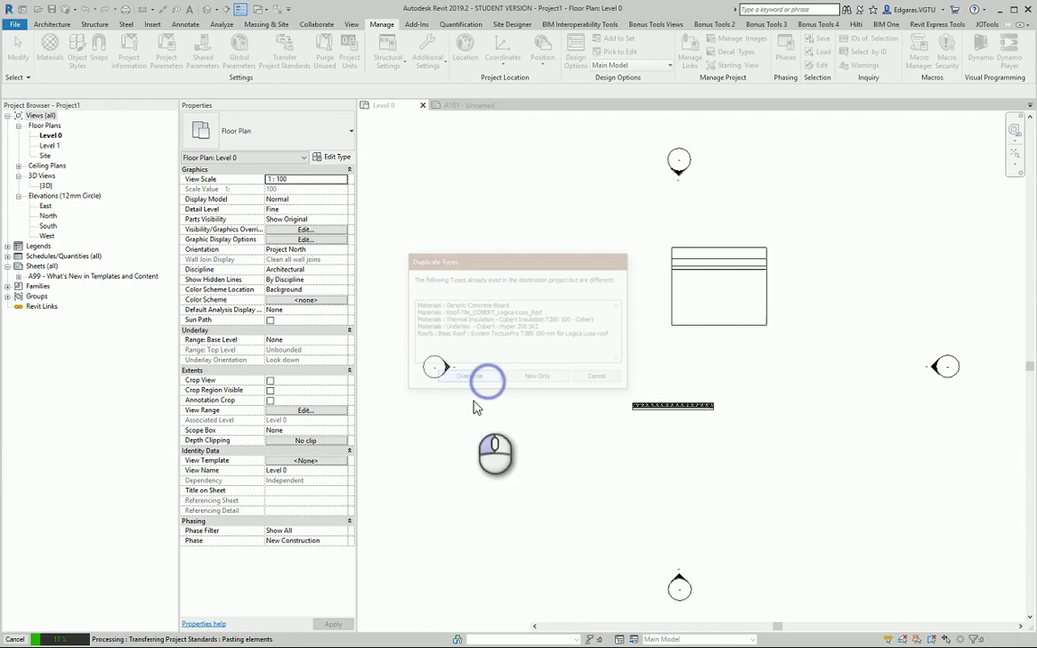